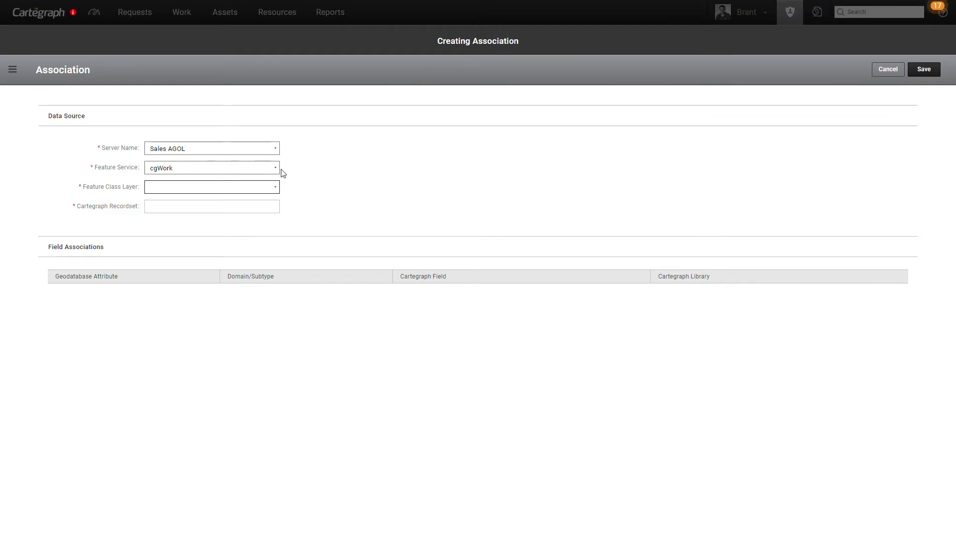
- Open the Feature Class Layer dropdown for the Sales AGOL cgWork association
{"action": "left_click", "coordinate": [276, 187]}
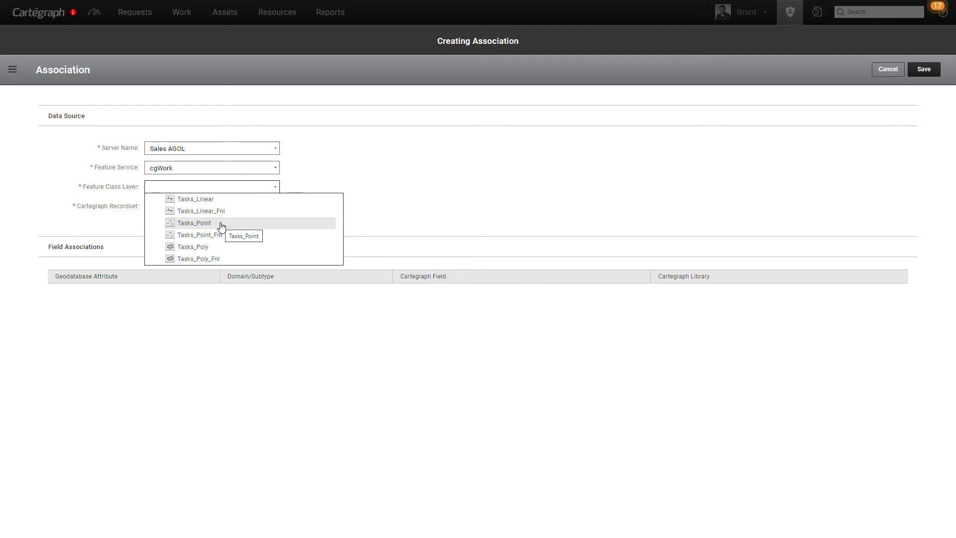
- Set the Feature Class Layer to Tasks_Point and the Cartegraph Recordset to Tasks
{"action": "left_click", "coordinate": [221, 224]}
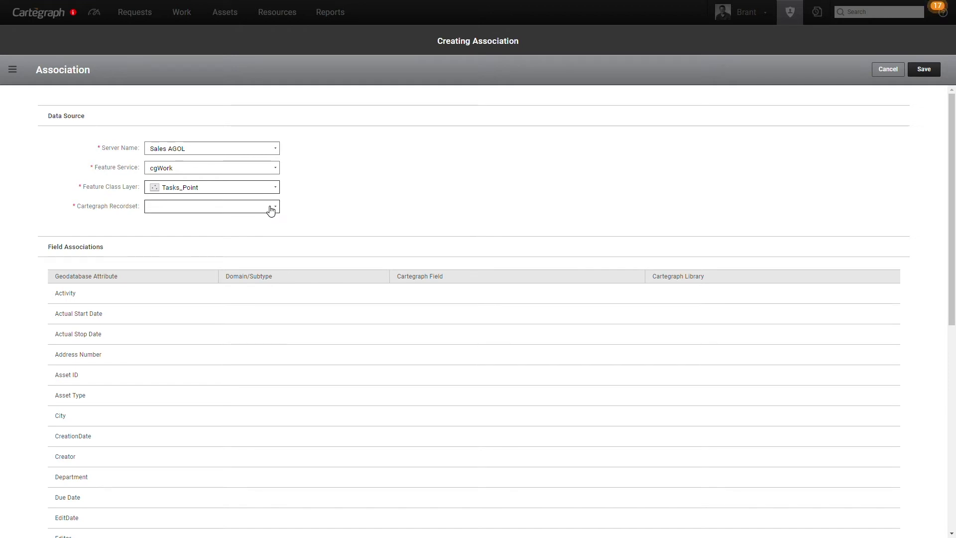
{"action": "left_click", "coordinate": [272, 206]}
{"action": "scroll", "coordinate": [222, 327], "scroll_direction": "down", "scroll_amount": 5}
{"action": "scroll", "coordinate": [221, 327], "scroll_direction": "down", "scroll_amount": 3}
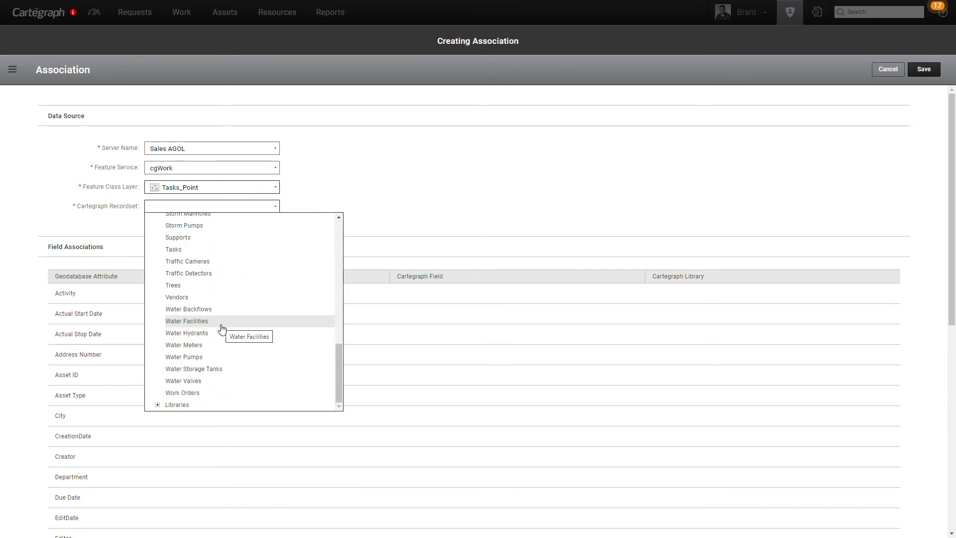
{"action": "left_click", "coordinate": [174, 250]}
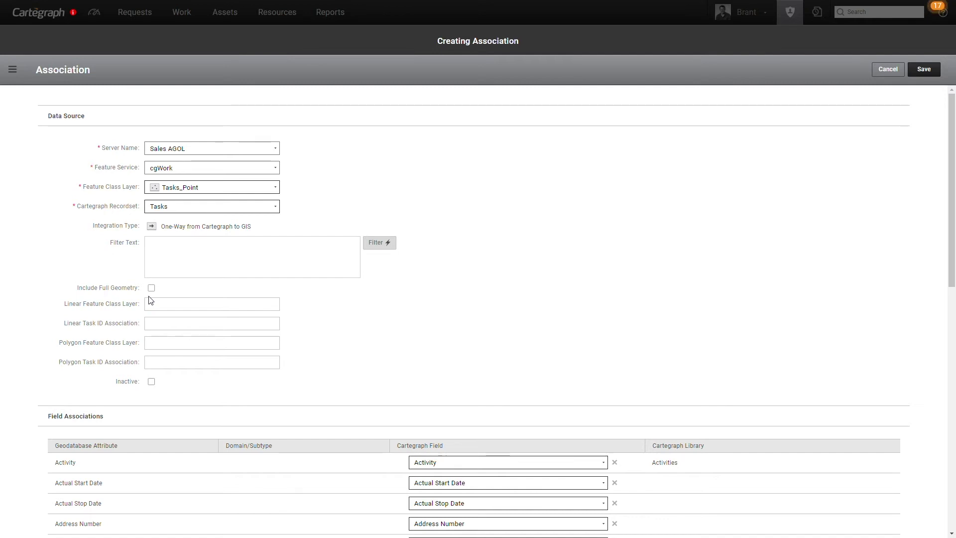
- Turn on Include Full Geometry for the Tasks_Point association
{"action": "left_click", "coordinate": [152, 288]}
- Set the linear feature class layer to Tasks_Linear, associated by Task ID
{"action": "left_click", "coordinate": [198, 306]}
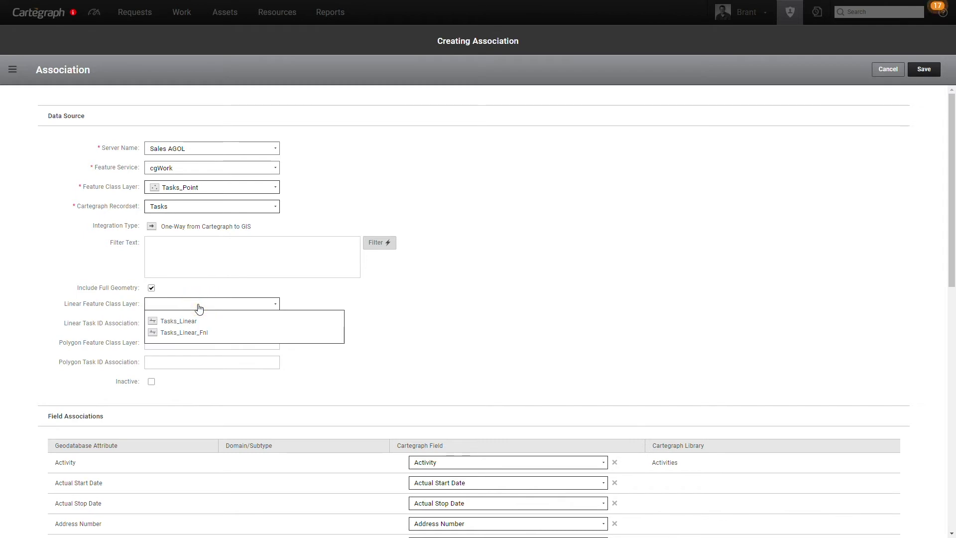
{"action": "left_click", "coordinate": [211, 324]}
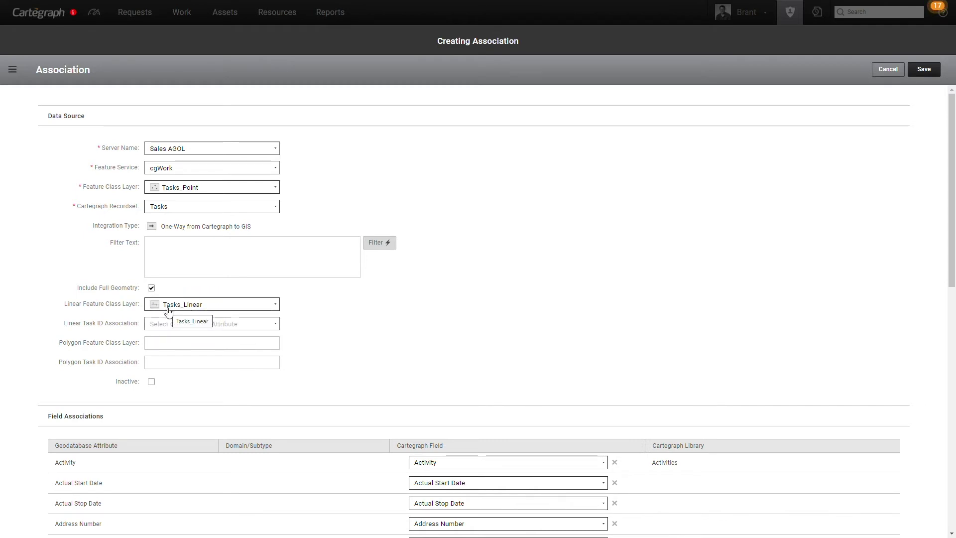
{"action": "left_click", "coordinate": [170, 325]}
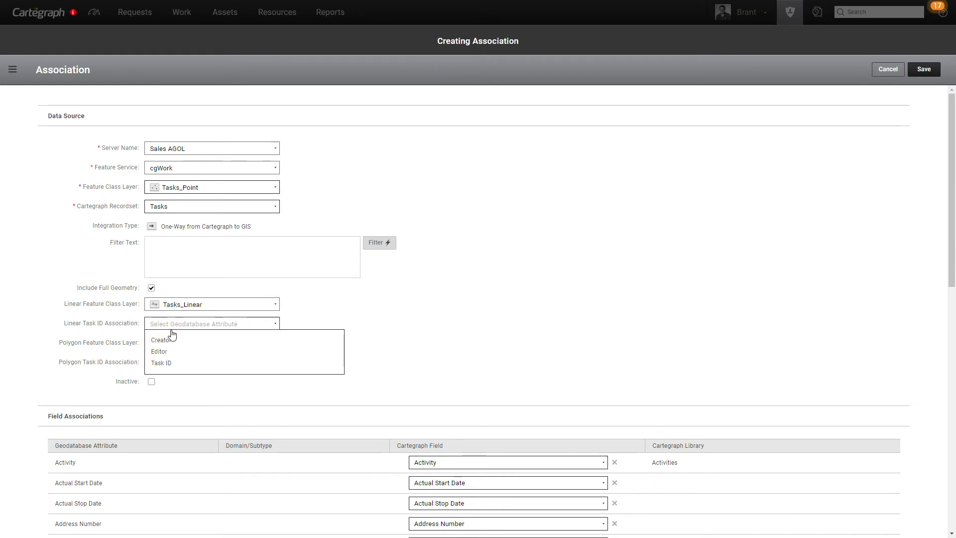
{"action": "left_click", "coordinate": [181, 363]}
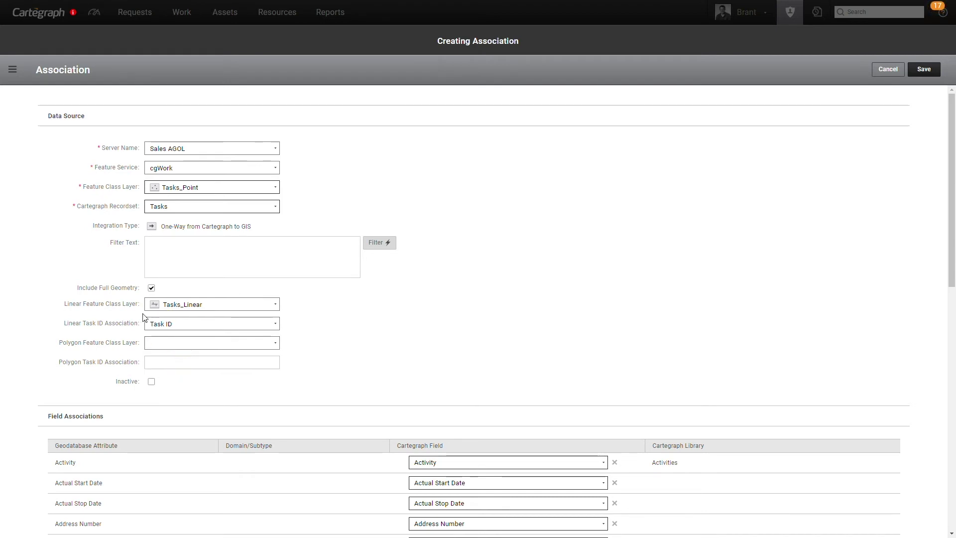
- Set the polygon feature class layer to Tasks_Poly, associated by Task ID
{"action": "left_click", "coordinate": [179, 347]}
{"action": "left_click", "coordinate": [192, 359]}
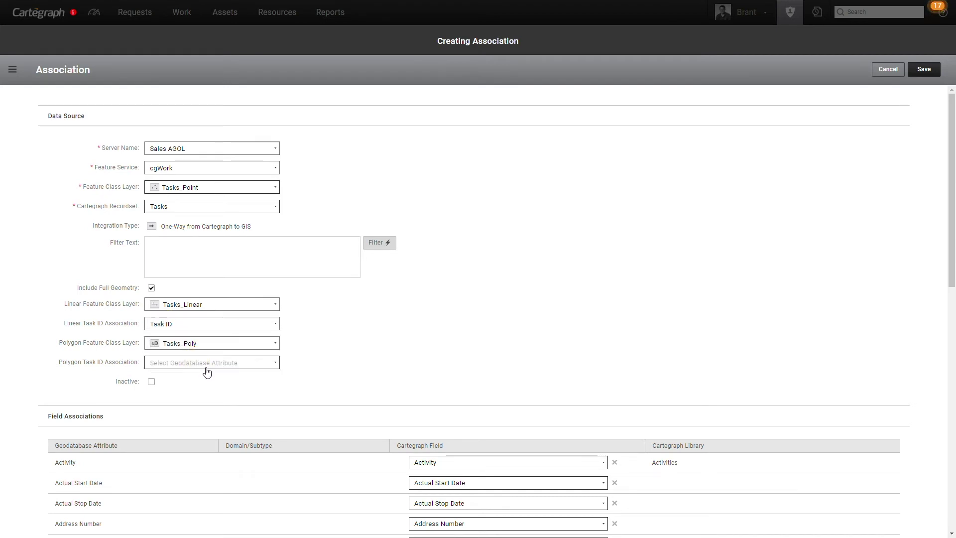
{"action": "left_click", "coordinate": [206, 369]}
{"action": "left_click", "coordinate": [188, 378]}
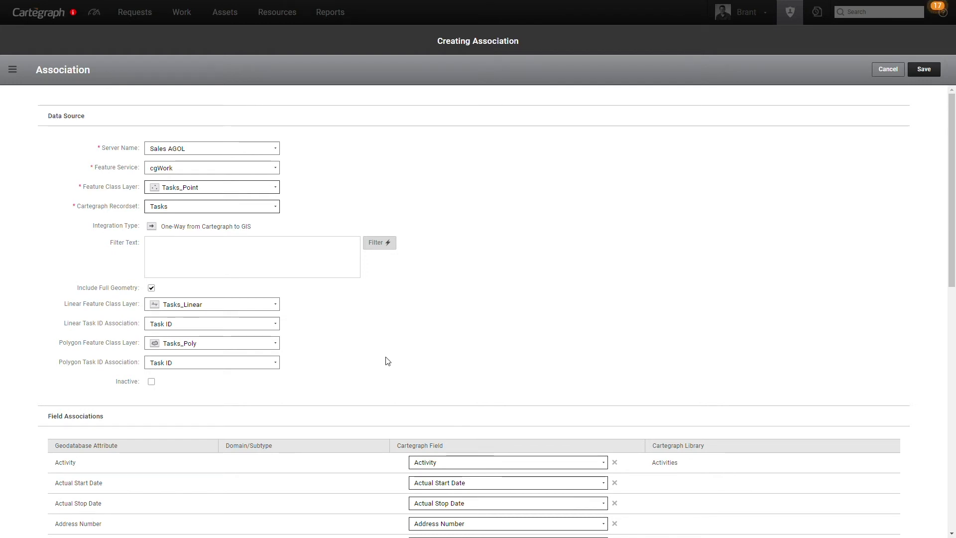
{"action": "scroll", "coordinate": [388, 361], "scroll_direction": "down", "scroll_amount": 1}
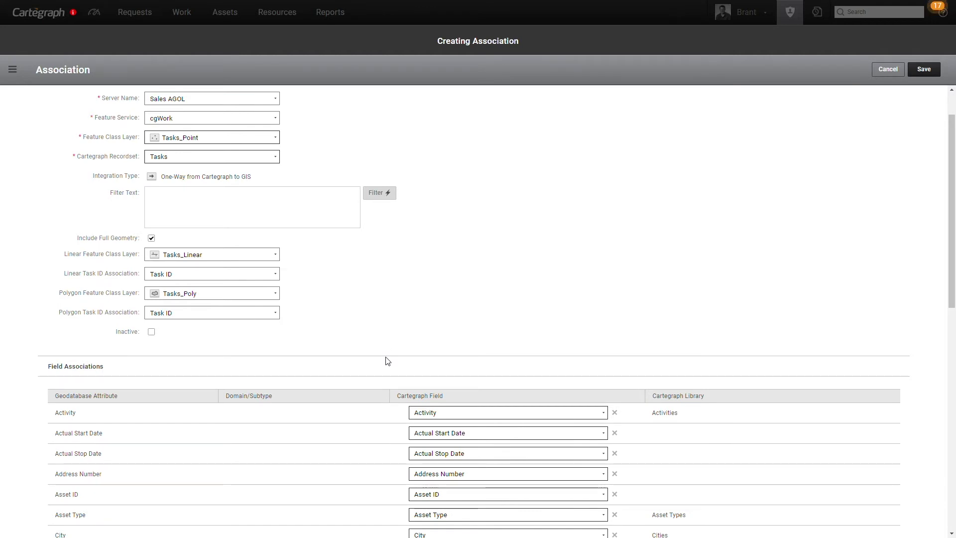
{"action": "scroll", "coordinate": [388, 361], "scroll_direction": "down", "scroll_amount": 4}
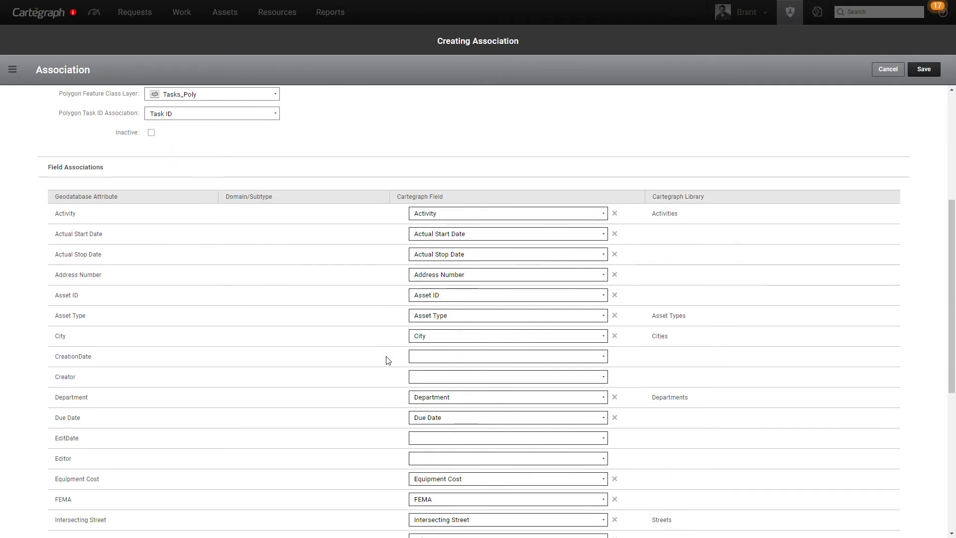
{"action": "scroll", "coordinate": [388, 360], "scroll_direction": "up", "scroll_amount": 5}
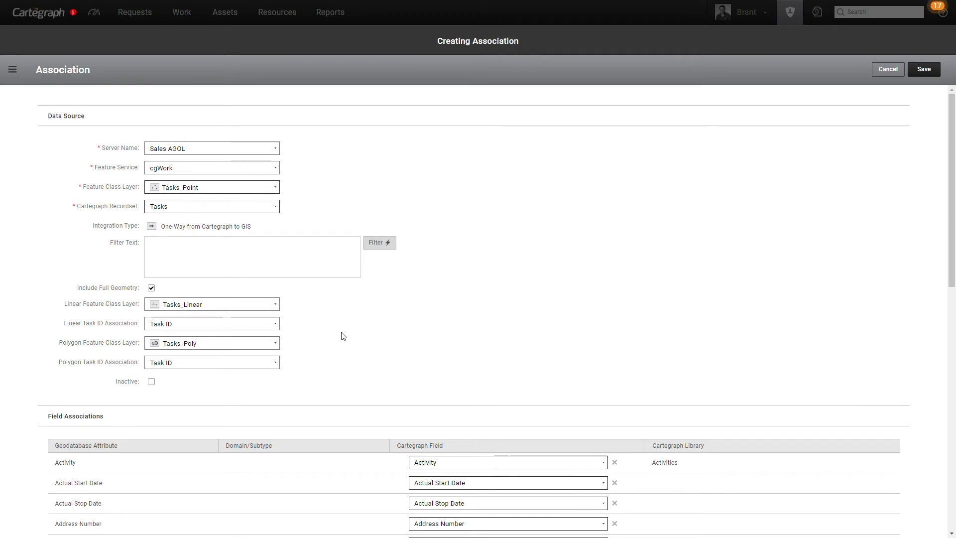
{"action": "scroll", "coordinate": [343, 336], "scroll_direction": "down", "scroll_amount": 9}
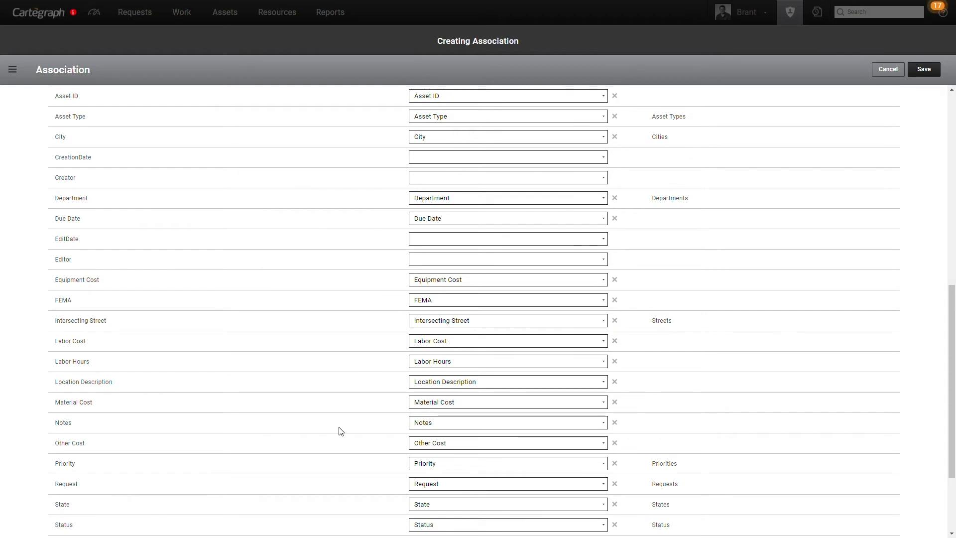
{"action": "scroll", "coordinate": [341, 432], "scroll_direction": "up", "scroll_amount": 6}
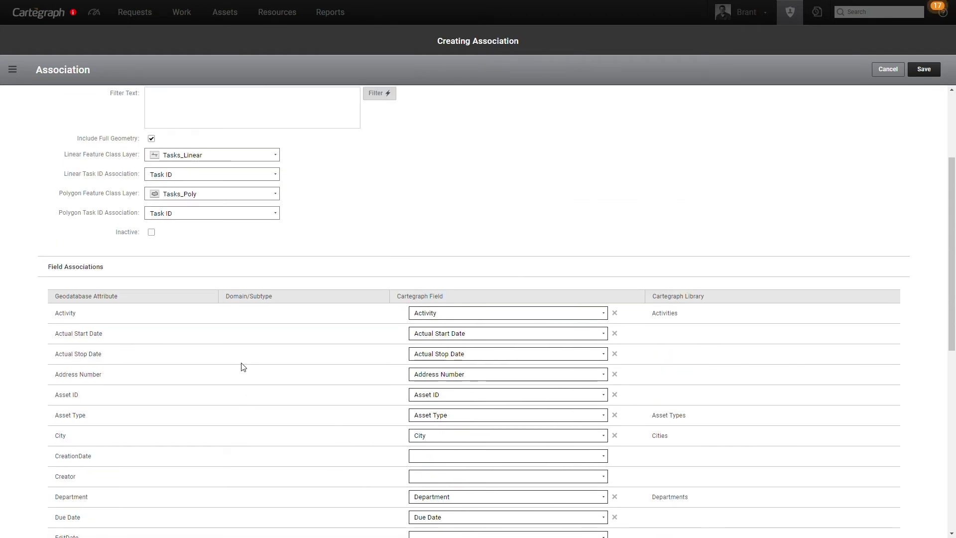
{"action": "scroll", "coordinate": [243, 367], "scroll_direction": "up", "scroll_amount": 1}
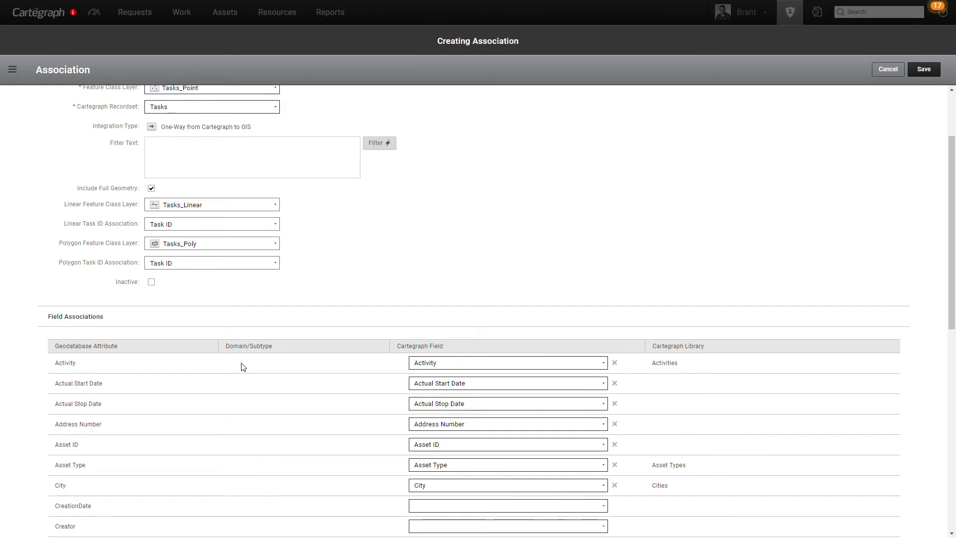
{"action": "scroll", "coordinate": [480, 282], "scroll_direction": "up", "scroll_amount": 2}
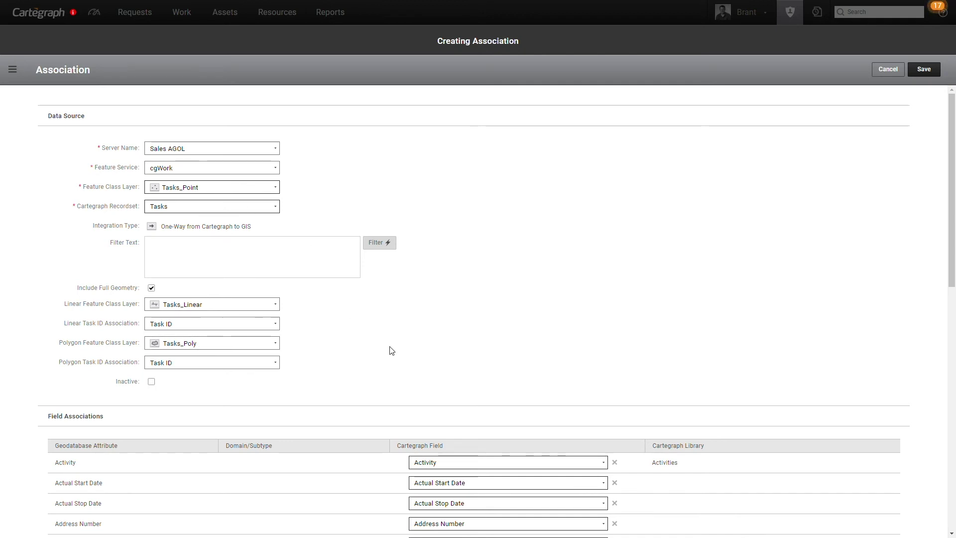
- Scroll through the field associations down to Zip Code and back up
{"action": "scroll", "coordinate": [384, 344], "scroll_direction": "down", "scroll_amount": 4}
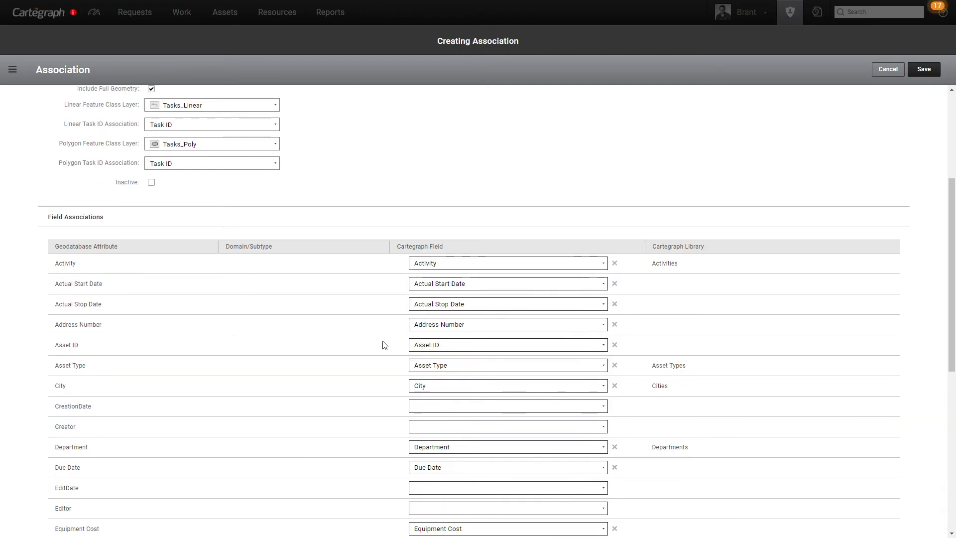
{"action": "scroll", "coordinate": [407, 431], "scroll_direction": "down", "scroll_amount": 3}
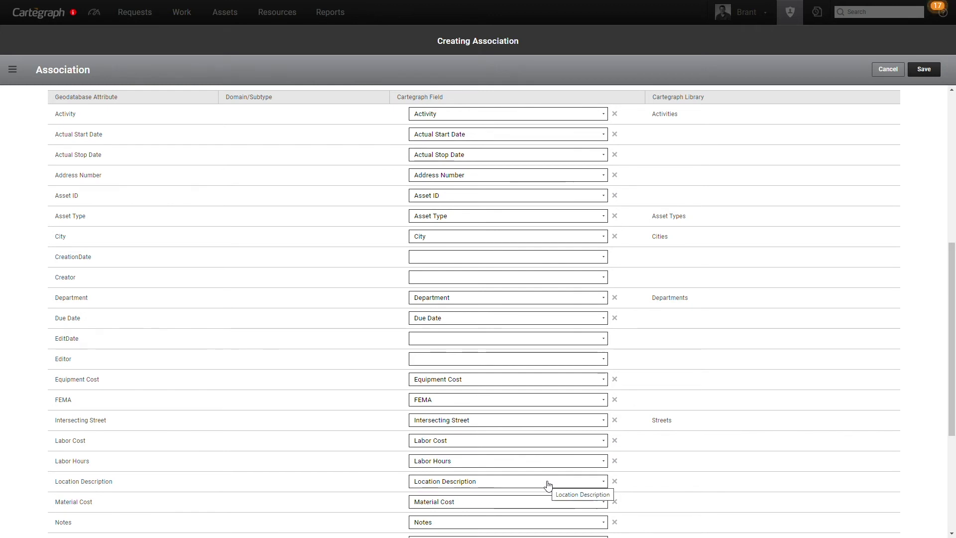
{"action": "scroll", "coordinate": [322, 452], "scroll_direction": "down", "scroll_amount": 2}
{"action": "scroll", "coordinate": [324, 453], "scroll_direction": "down", "scroll_amount": 2}
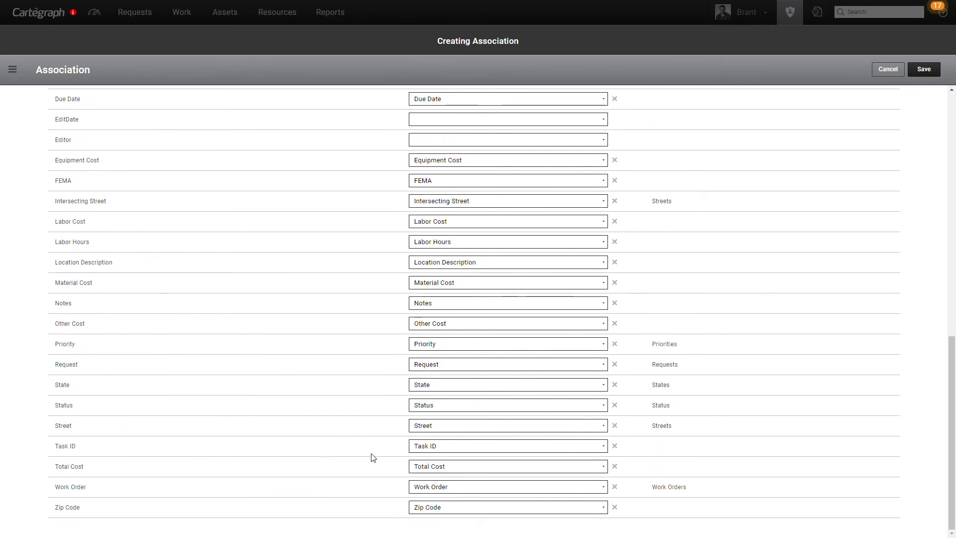
{"action": "scroll", "coordinate": [476, 505], "scroll_direction": "up", "scroll_amount": 10}
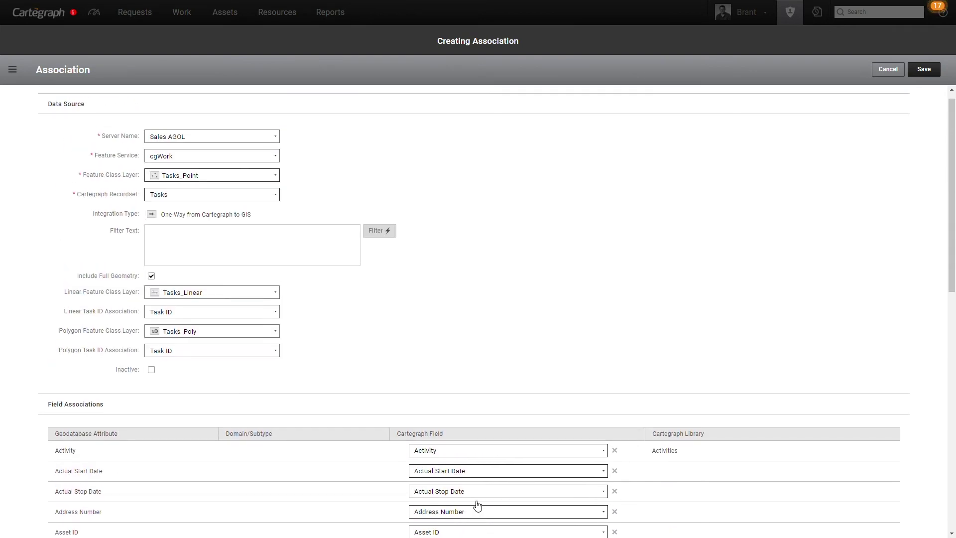
{"action": "scroll", "coordinate": [477, 506], "scroll_direction": "up", "scroll_amount": 1}
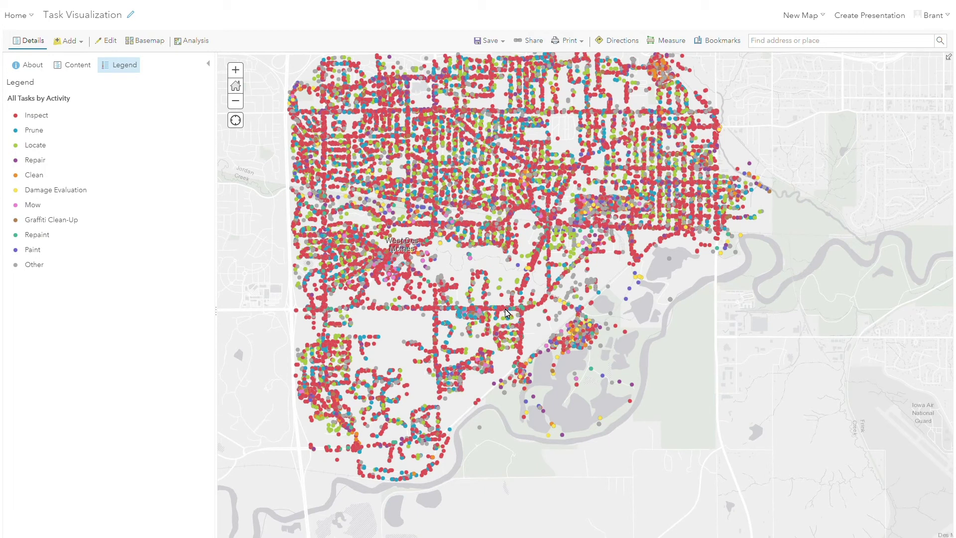
- Review the task activity legend, then hide the All Tasks by Activity layer
{"action": "left_click", "coordinate": [77, 68]}
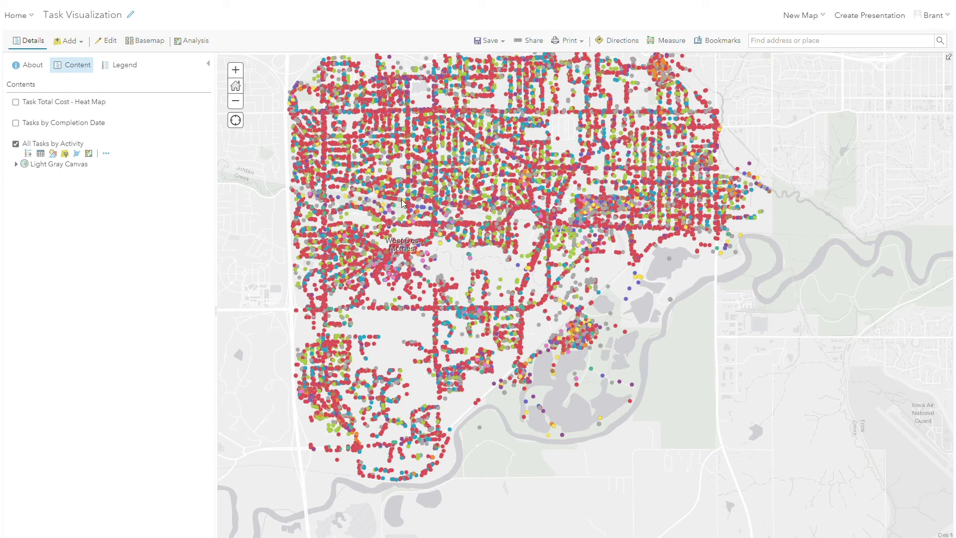
{"action": "left_click", "coordinate": [125, 66]}
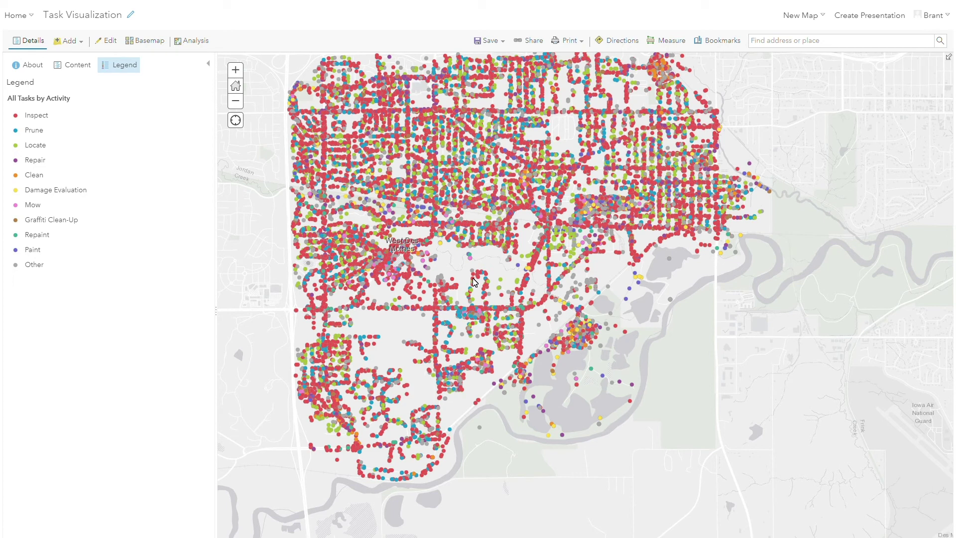
{"action": "left_click", "coordinate": [71, 66]}
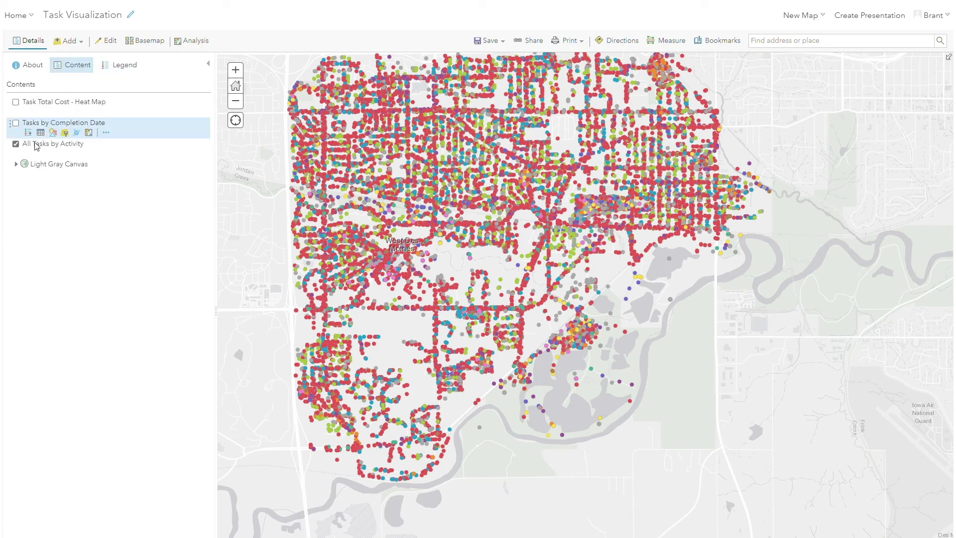
{"action": "left_click", "coordinate": [16, 145]}
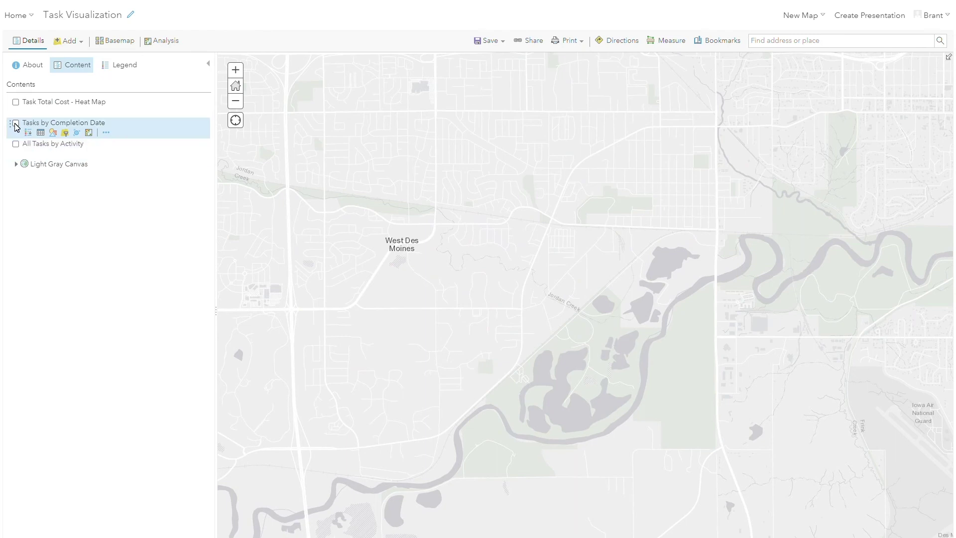
- Turn on the Tasks by Completion Date layer to show graduated task circles
{"action": "left_click", "coordinate": [15, 123]}
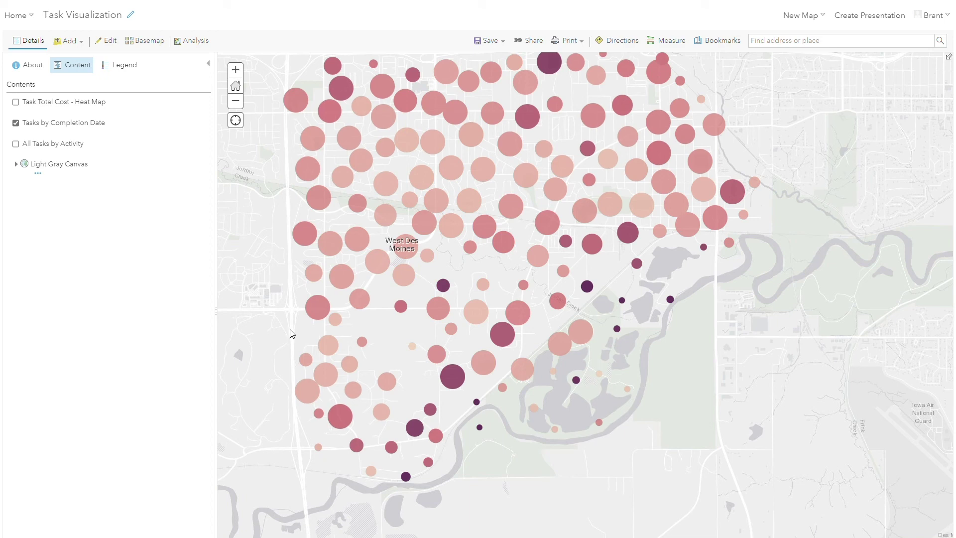
- Swap Tasks by Completion Date for the Task Total Cost - Heat Map, then hide it
{"action": "left_click", "coordinate": [16, 123]}
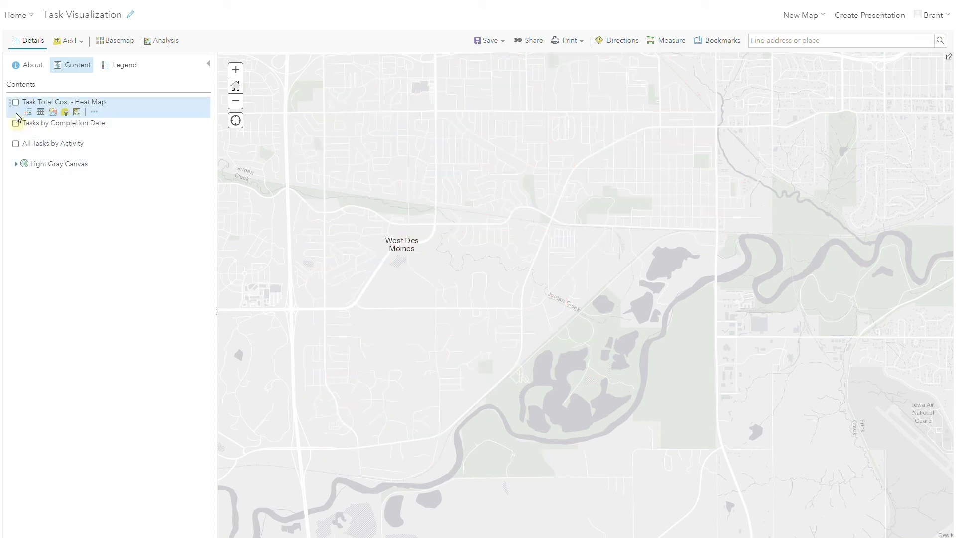
{"action": "left_click", "coordinate": [15, 102]}
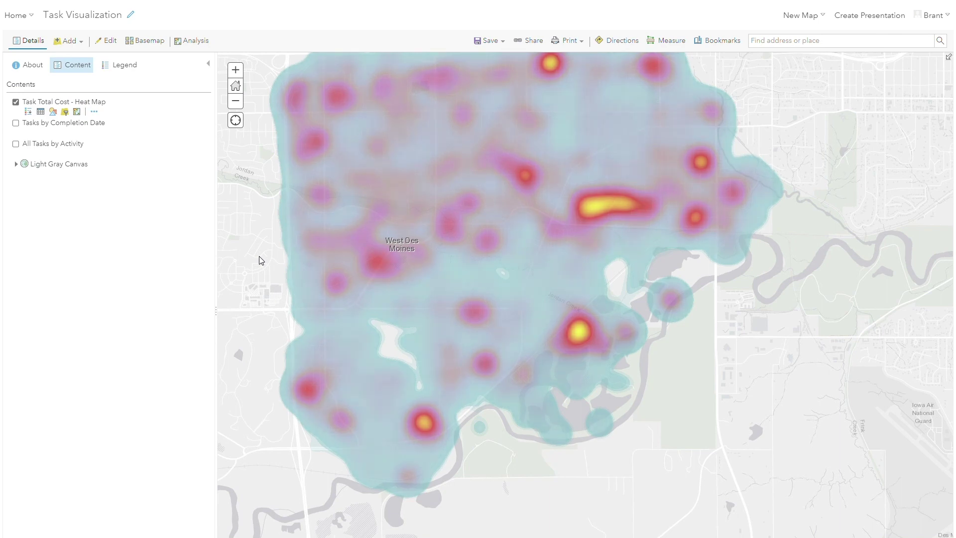
{"action": "left_click_drag", "start_coordinate": [494, 274], "coordinate": [503, 314]}
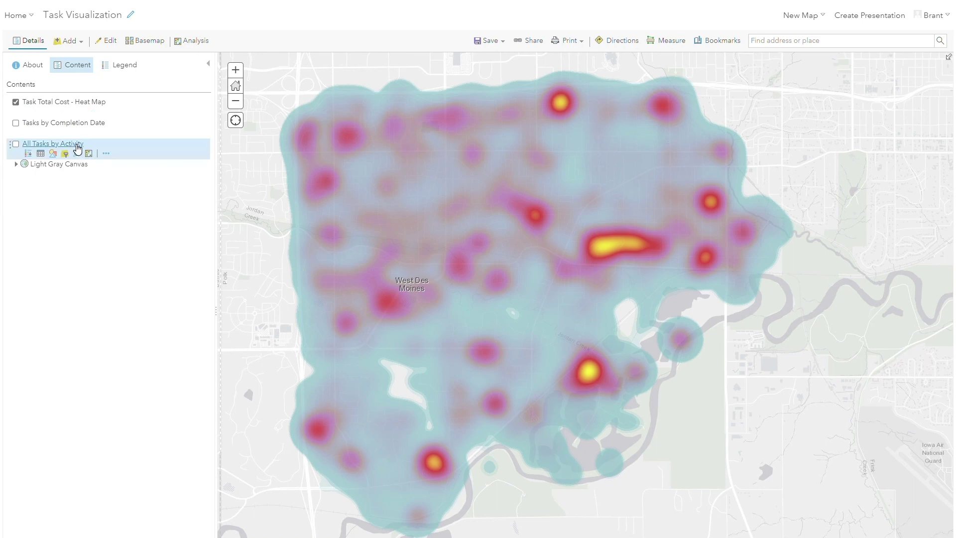
{"action": "left_click", "coordinate": [16, 102]}
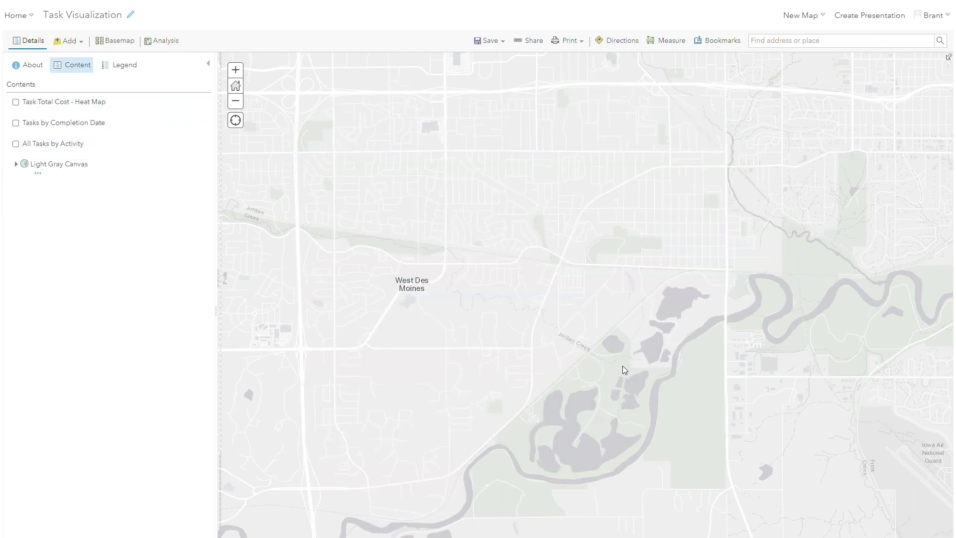